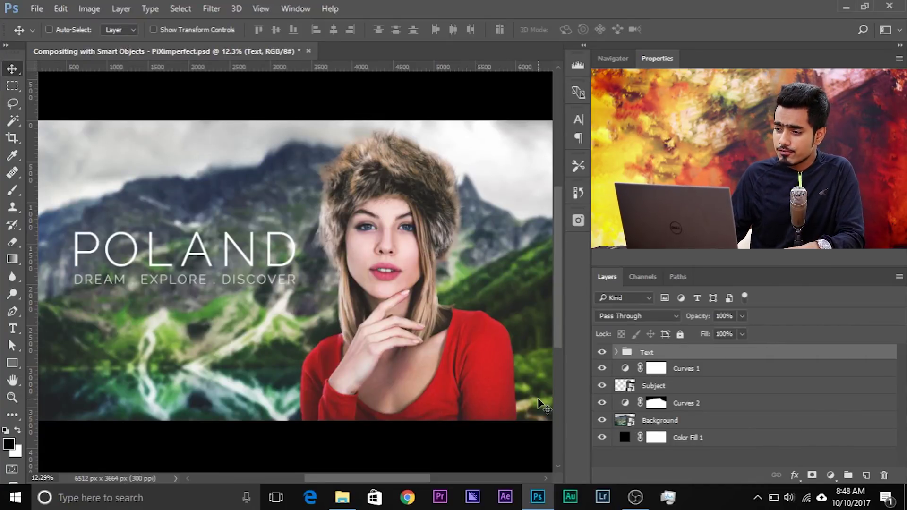
Toggle the backdrop, Subject and POLAND title layers off and on to check them.
scroll(541, 405, "up", 1)
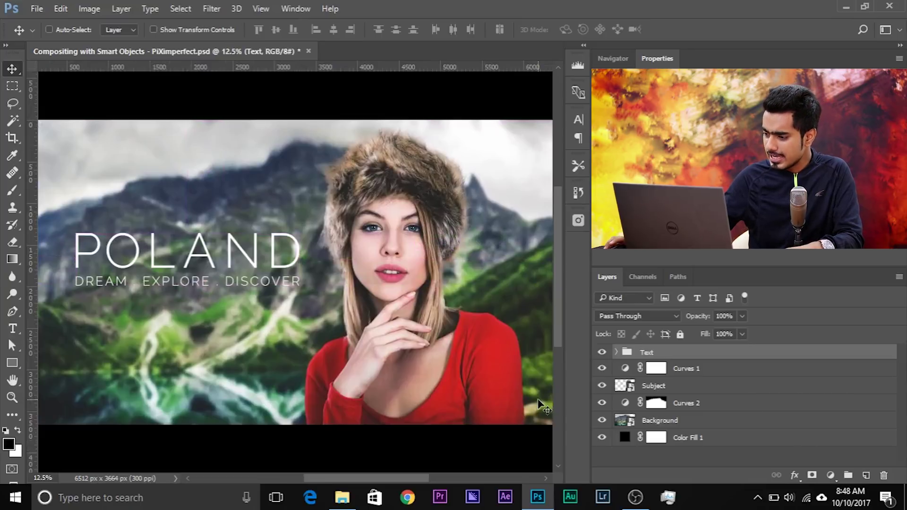
left_click(599, 422)
left_click(600, 422)
left_click(601, 385)
left_click(601, 385)
left_click(602, 352)
left_click(601, 352)
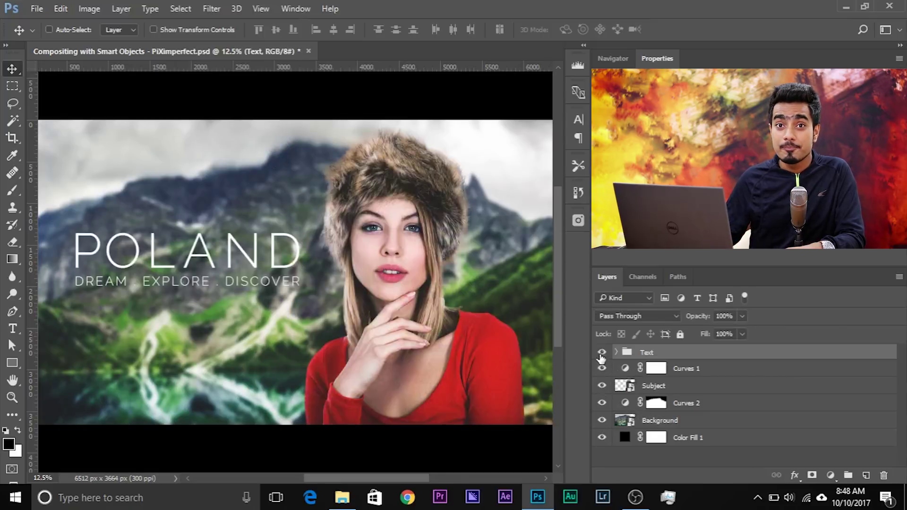
key("ctrl+minus")
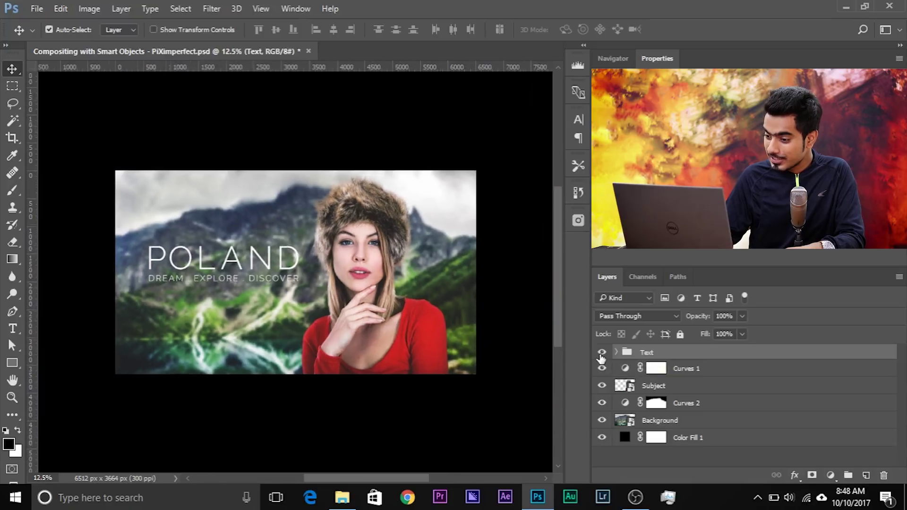
key("ctrl+plus")
key("ctrl+minus")
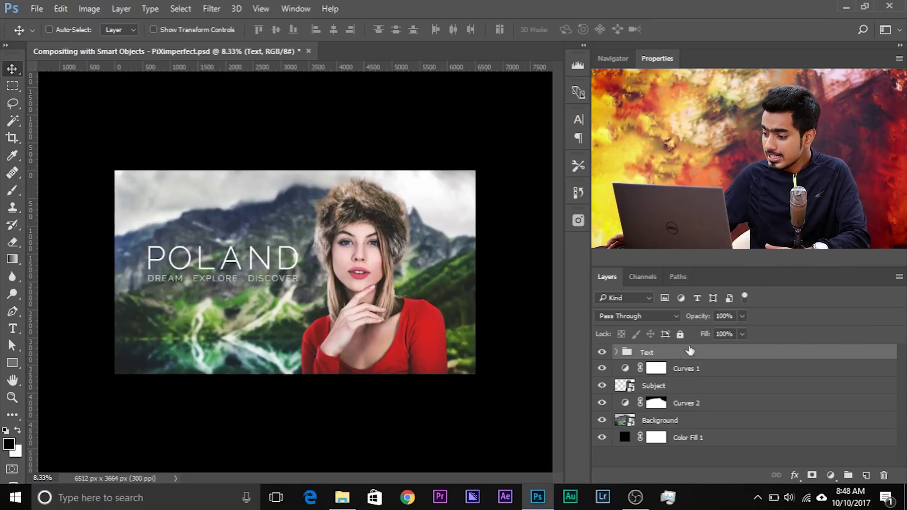
Quick-export the Background layer as 'Background' into a new Desktop folder named Testing.
left_click(675, 427)
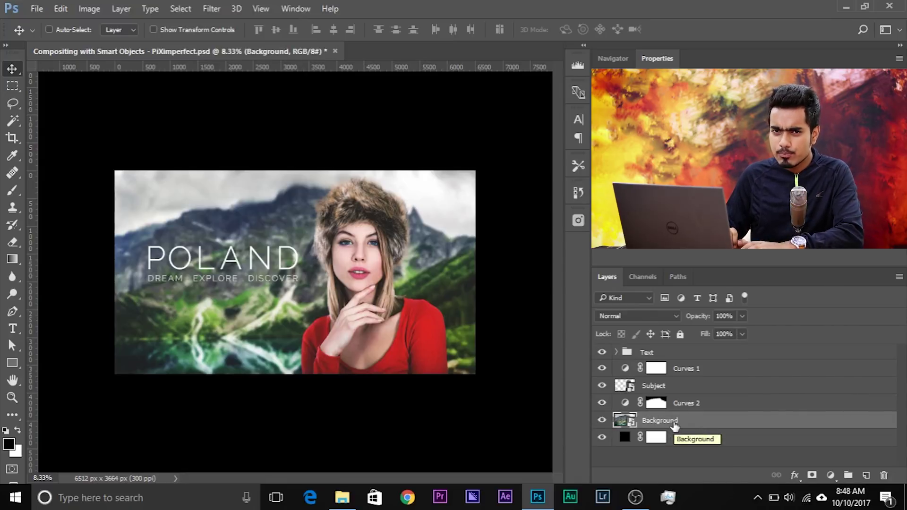
key("ctrl+shift+apostrophe")
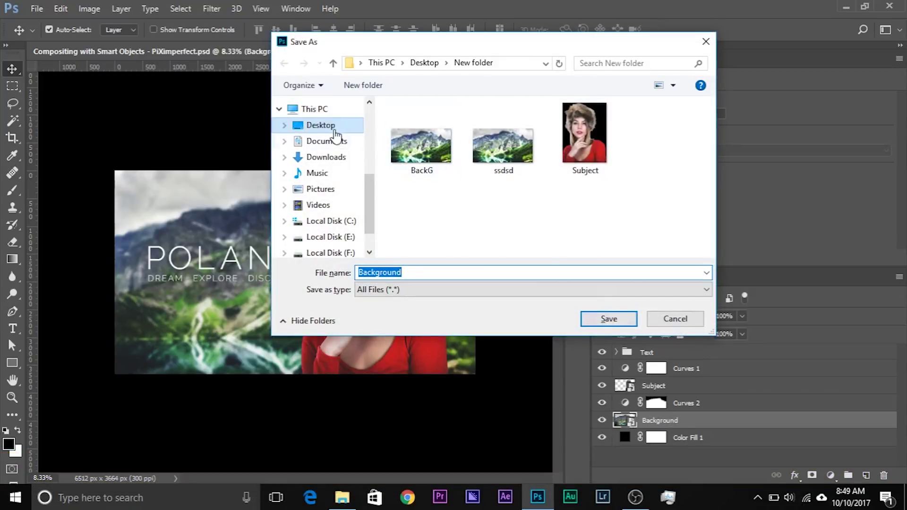
left_click(314, 126)
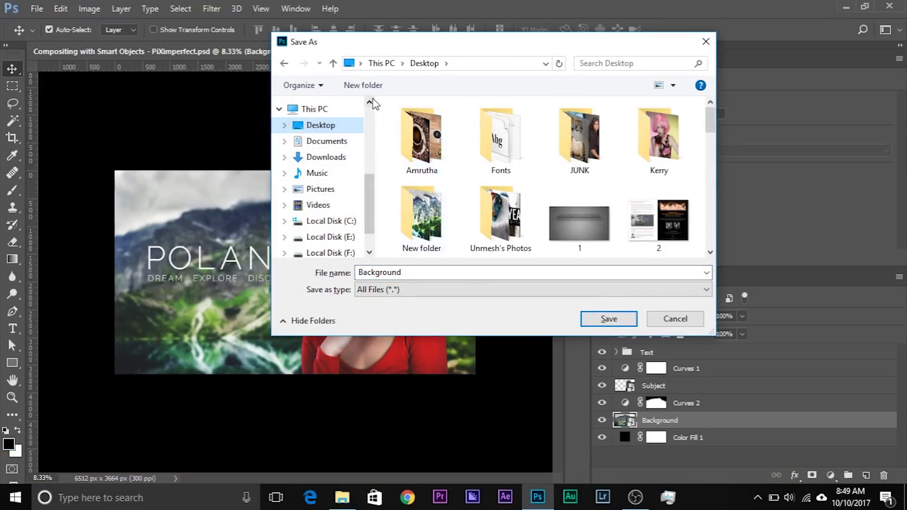
left_click(370, 86)
type("Testing")
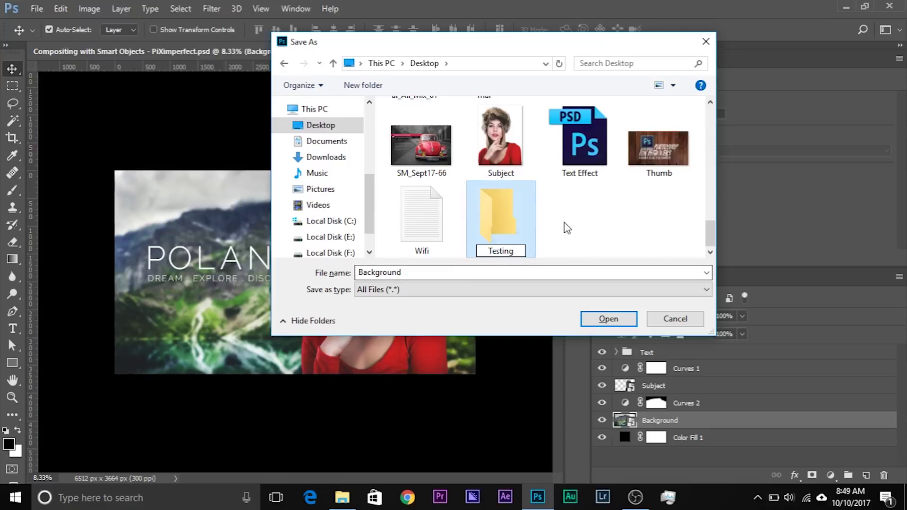
key("Return")
double_click(493, 211)
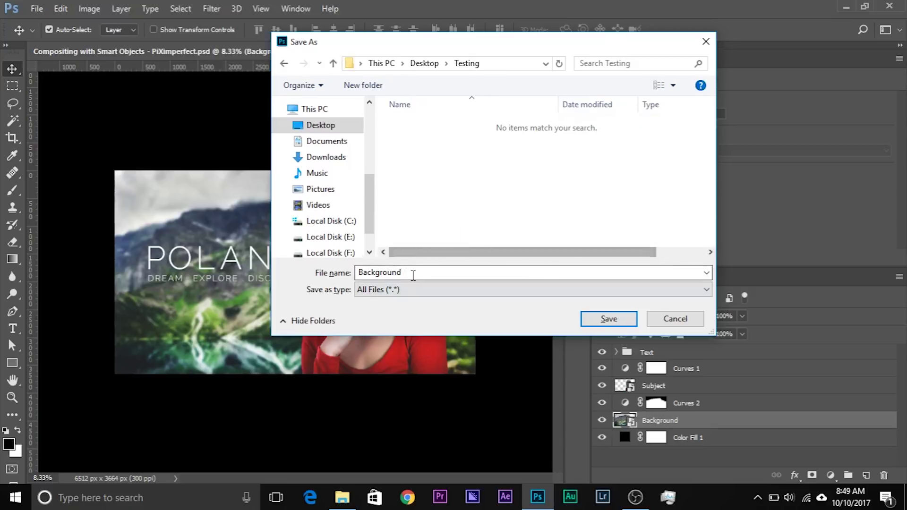
double_click(411, 274)
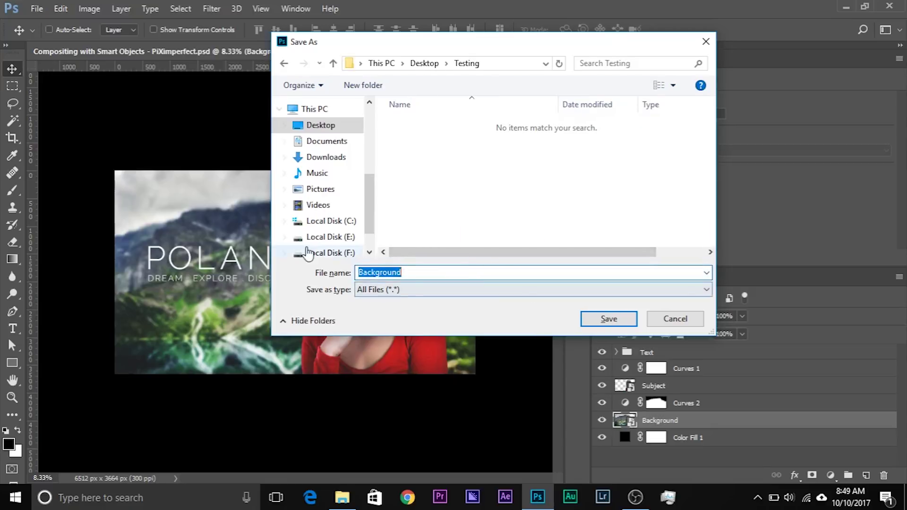
left_click(609, 319)
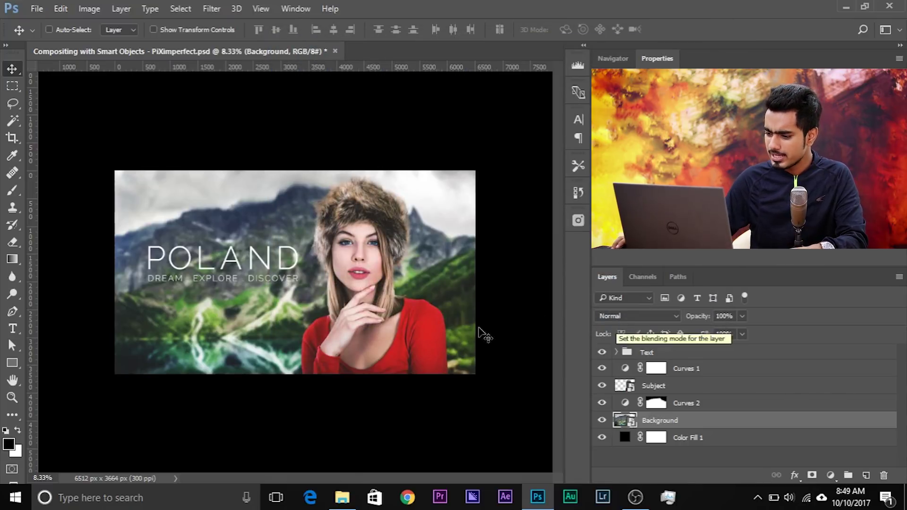
Open Background.png from the desktop Testing folder by dragging it into Photoshop.
left_click(343, 496)
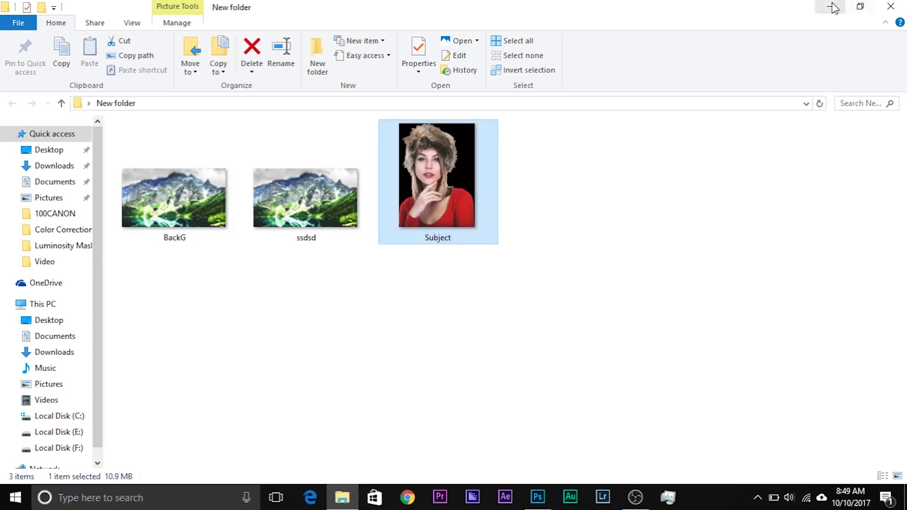
left_click(829, 7)
left_click(845, 7)
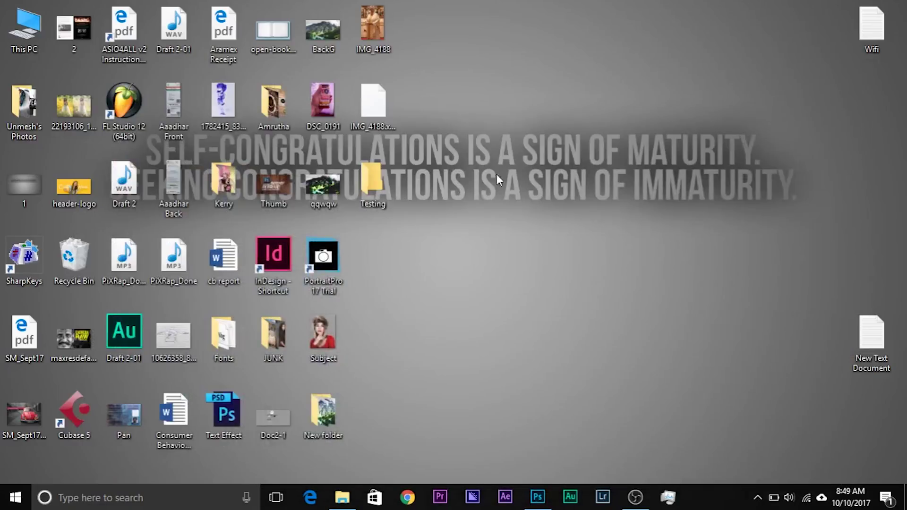
double_click(373, 190)
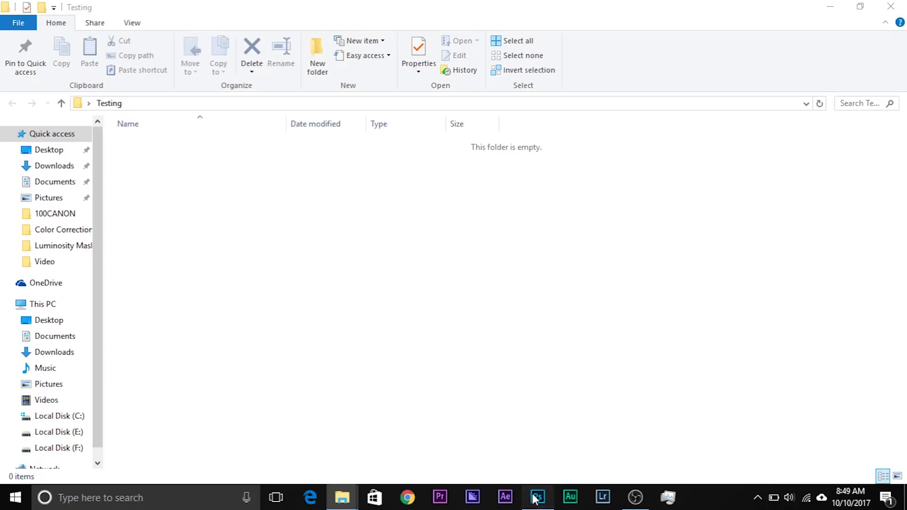
left_click(537, 496)
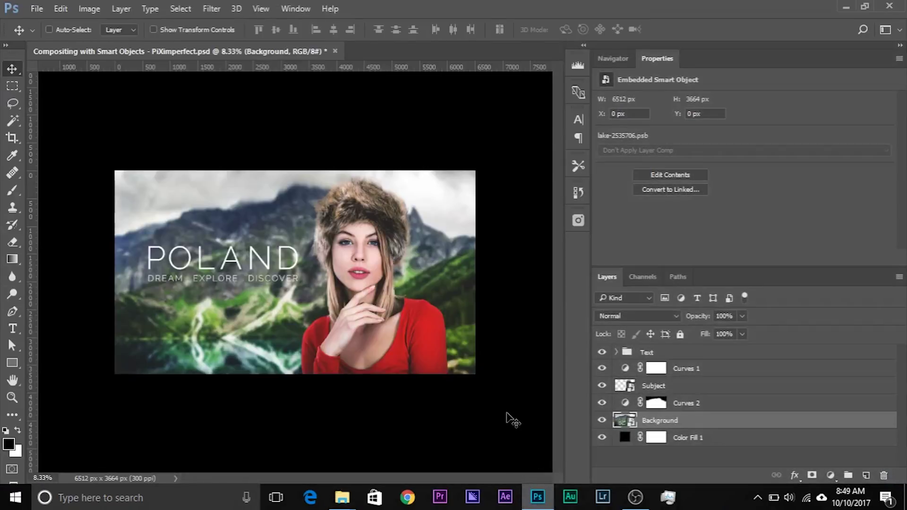
left_click(538, 497)
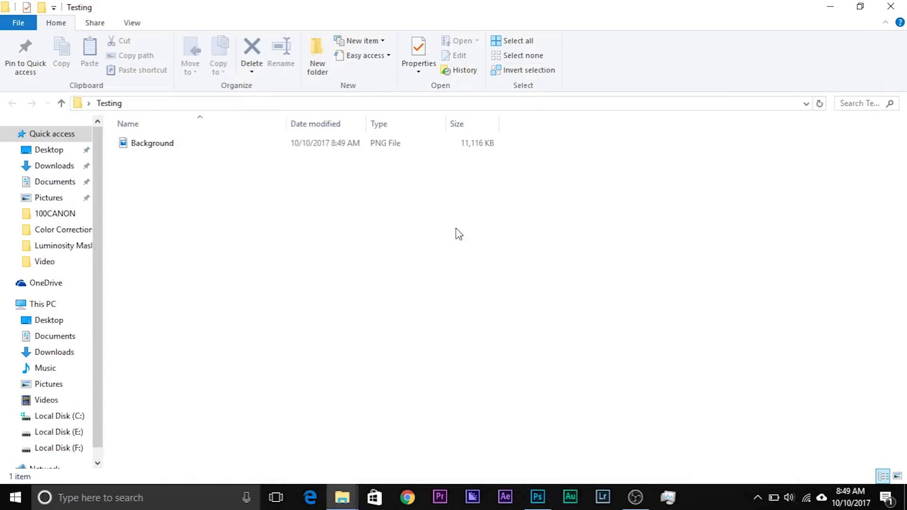
left_click(168, 147)
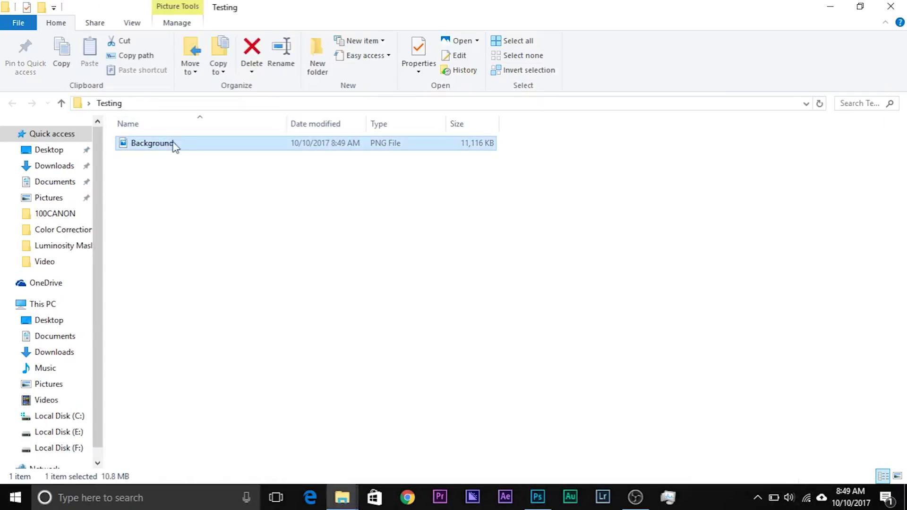
left_click_drag(156, 149, 401, 62)
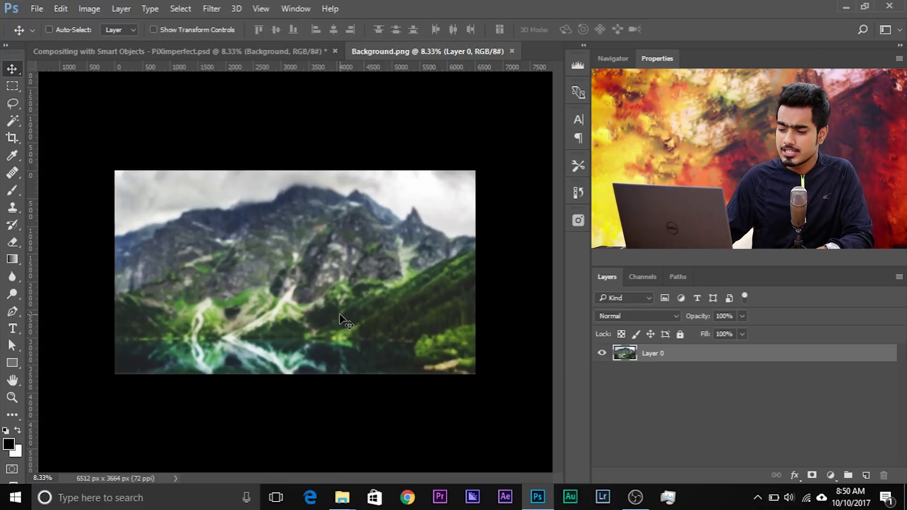
Return to the composite tab and close the Background.png document.
left_click(171, 52)
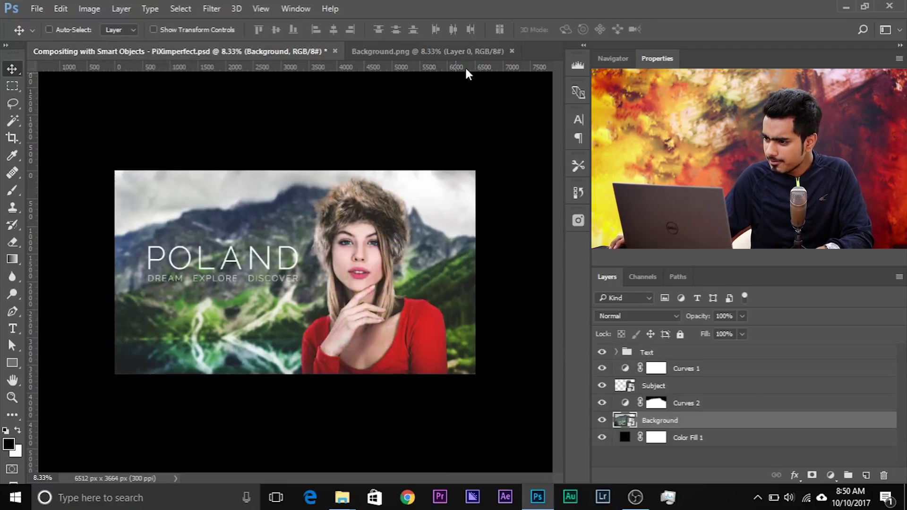
left_click(511, 51)
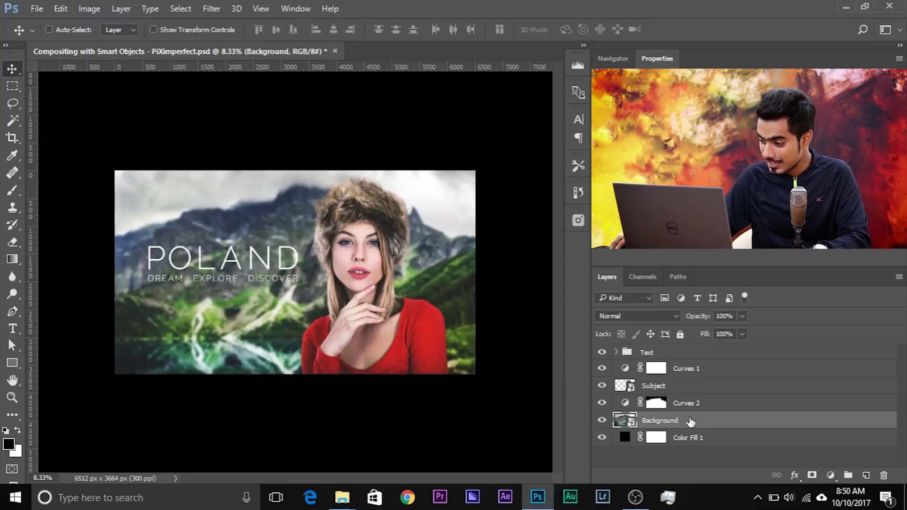
Add the Subject layer to the Background selection and quick-export both layers.
key("ctrl")
left_click(668, 386, "ctrl")
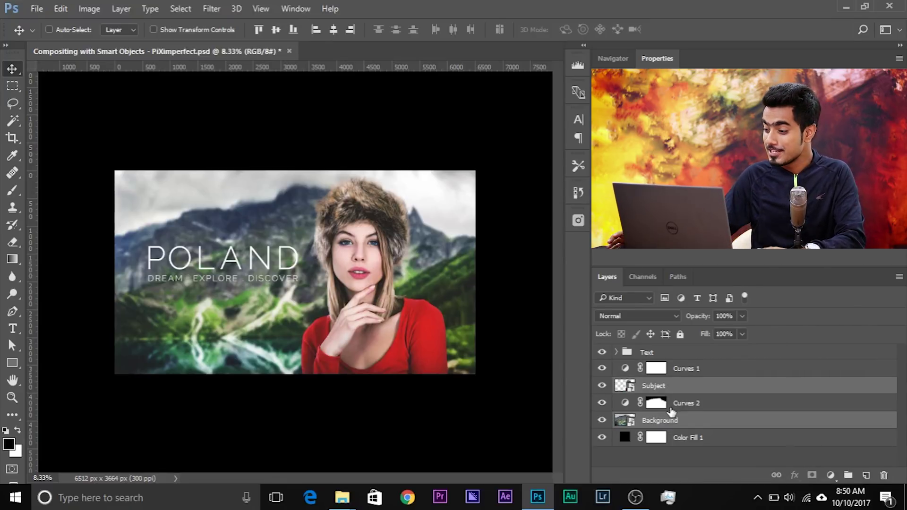
key("ctrl+shift+apostrophe")
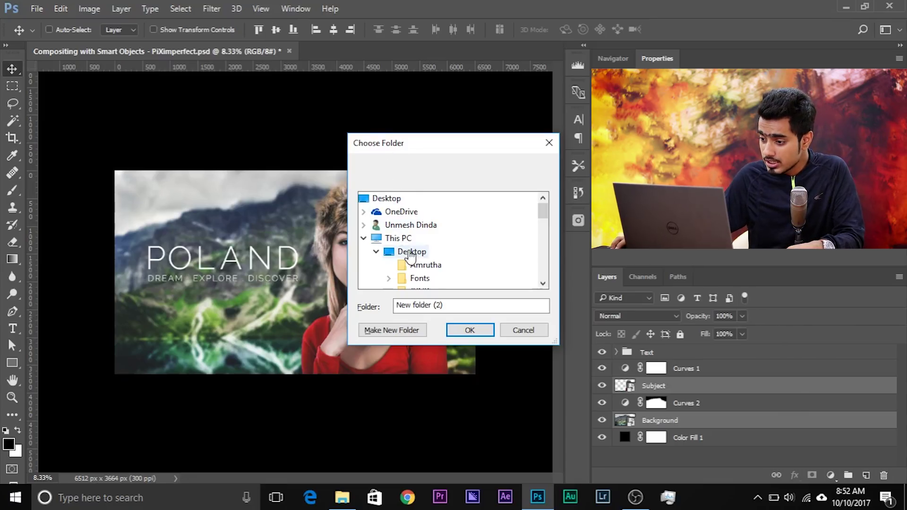
Make a new Desktop folder, rename it 'Testing 5', and confirm it as the export destination.
left_click(413, 253)
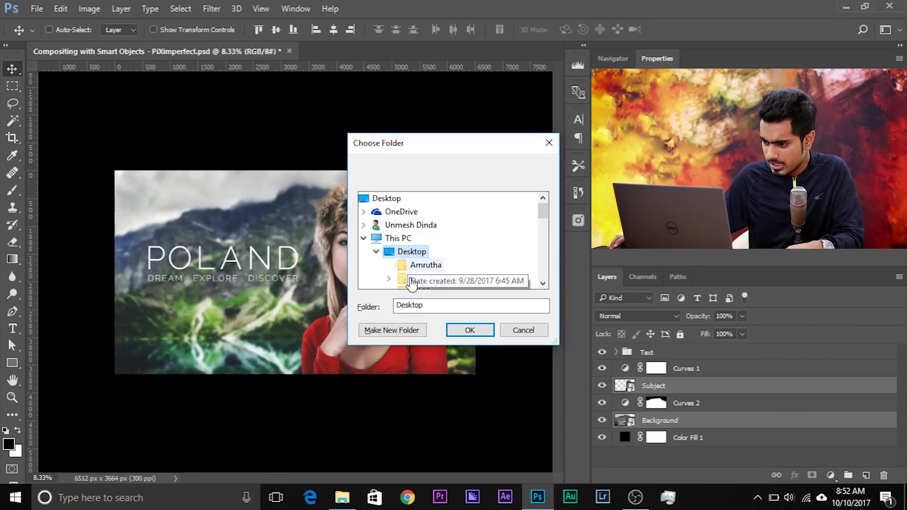
left_click(392, 330)
key("Return")
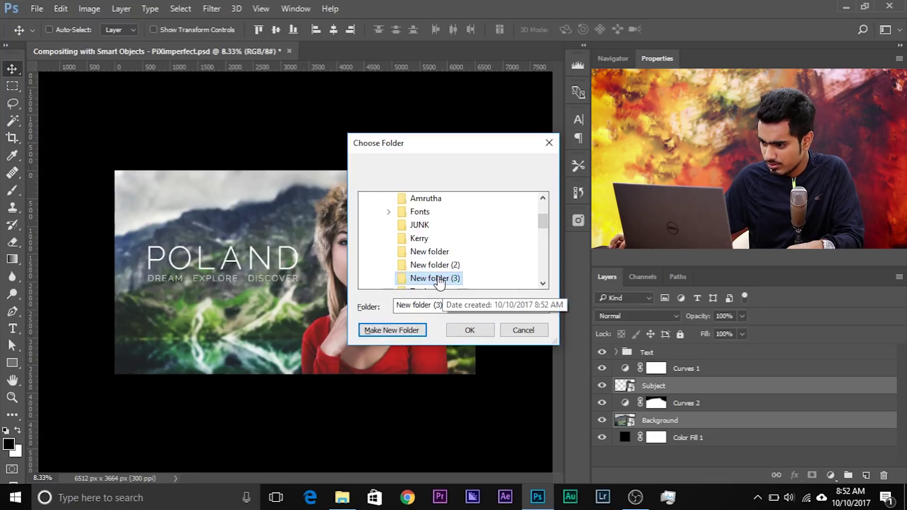
right_click(440, 281)
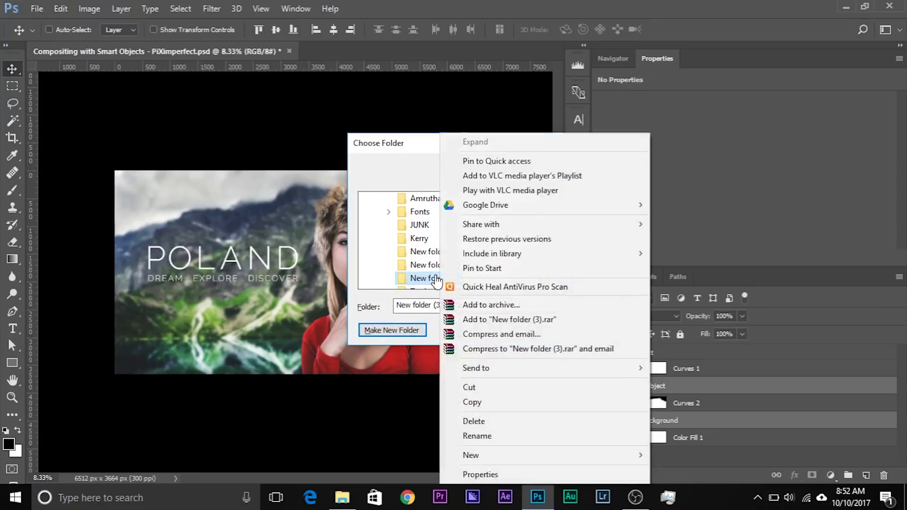
left_click(478, 435)
type("Testing 5")
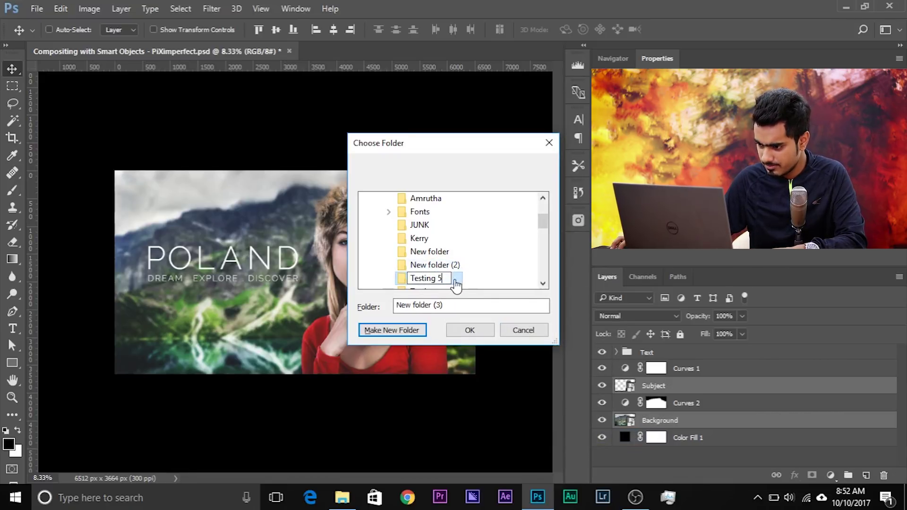
key("Return")
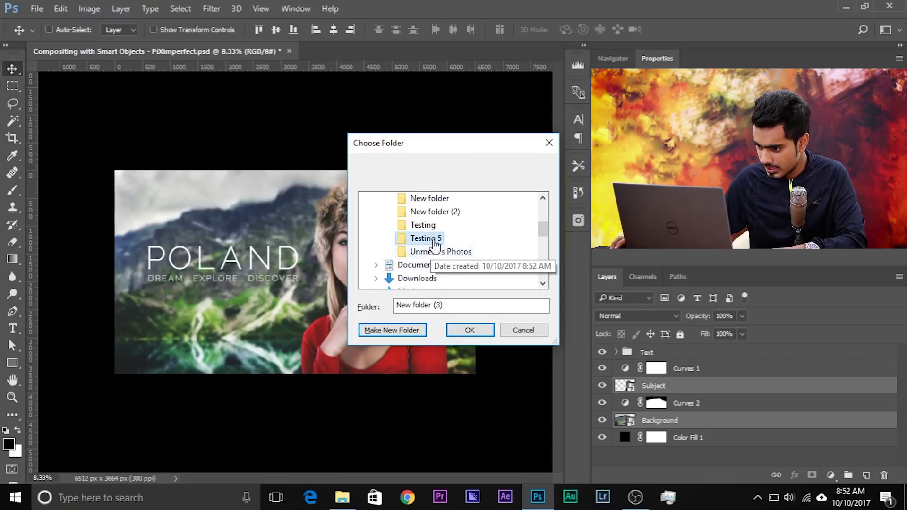
left_click(470, 329)
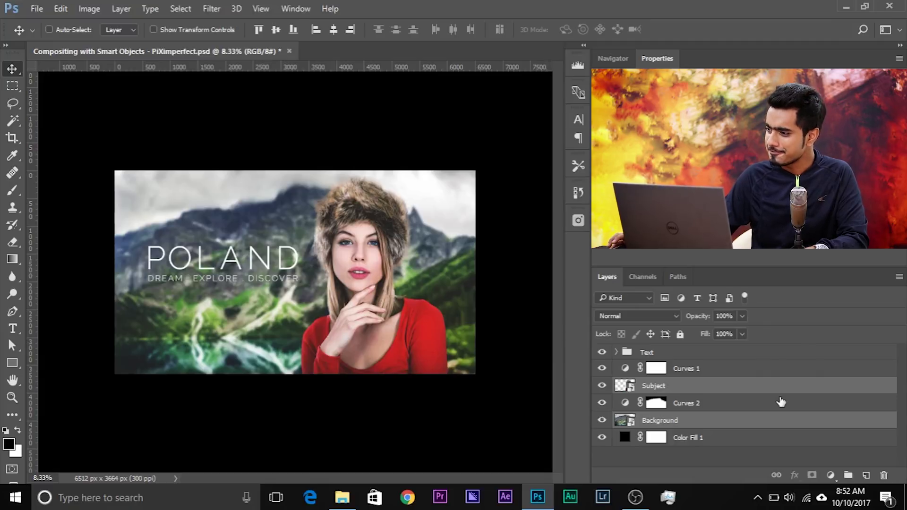
Minimize Photoshop and open the Testing 5 folder from the desktop.
left_click(845, 9)
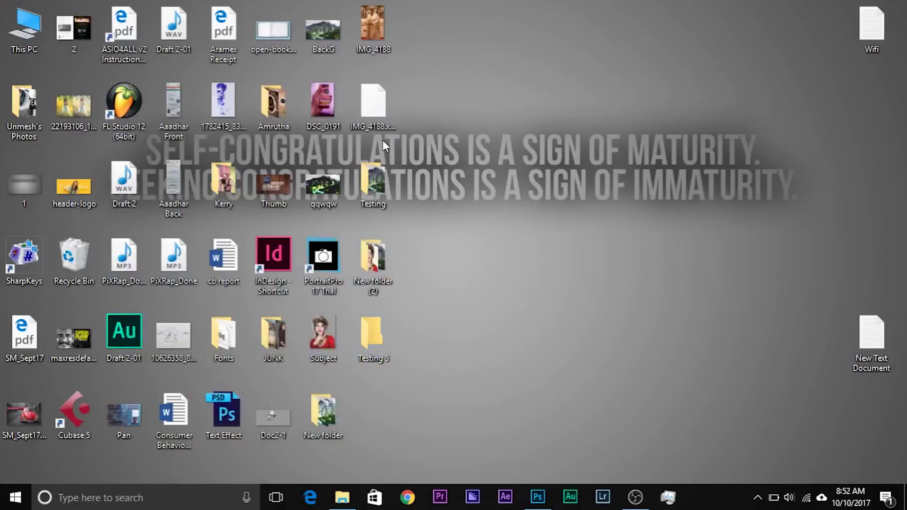
double_click(378, 340)
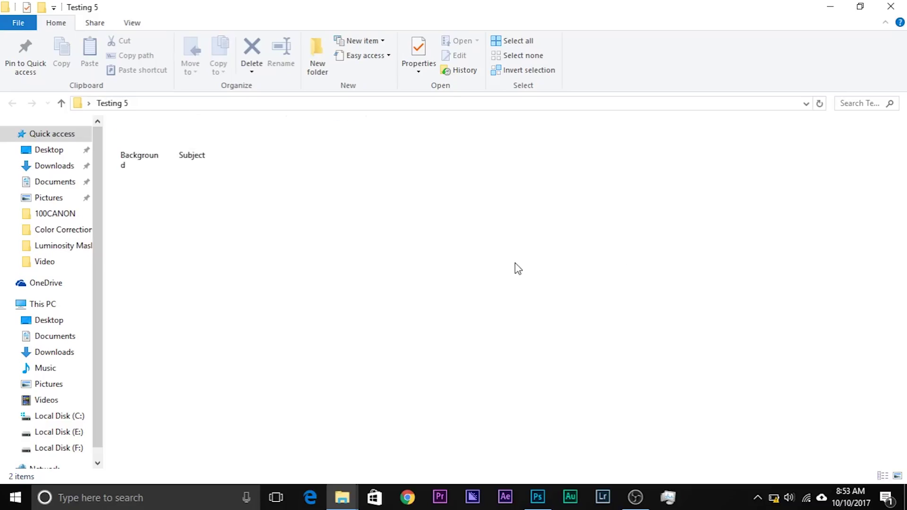
Enlarge the Testing 5 folder icons, then bring the Photoshop POLAND composite back.
scroll(518, 268, "up", 10)
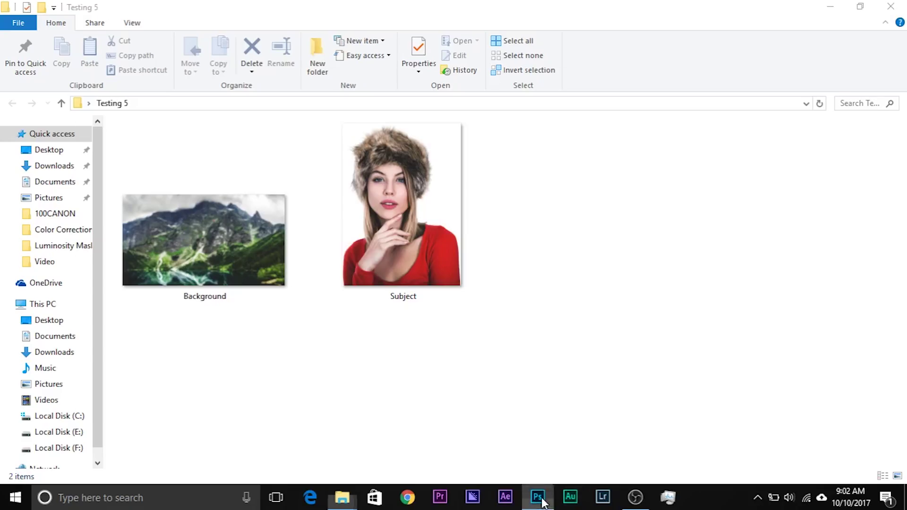
left_click(543, 501)
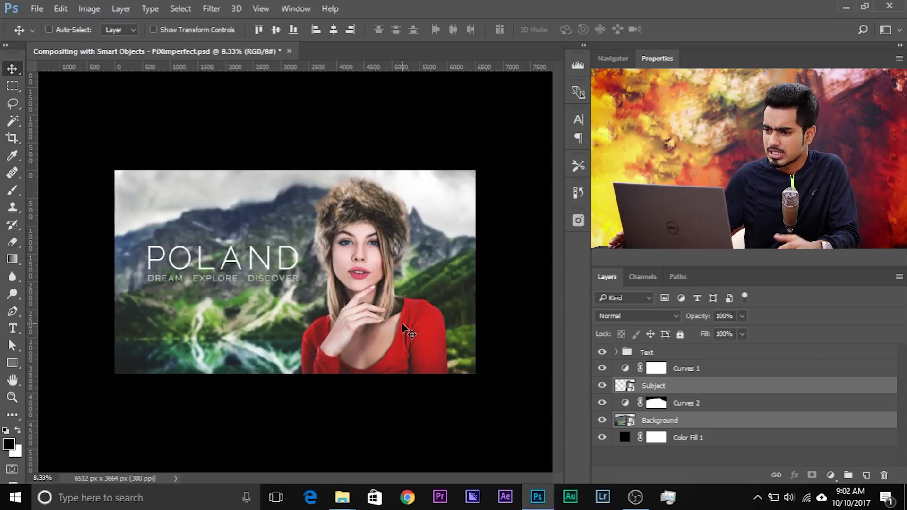
Drag Background.png from the Testing 5 folder into Photoshop to open it.
left_click(845, 6)
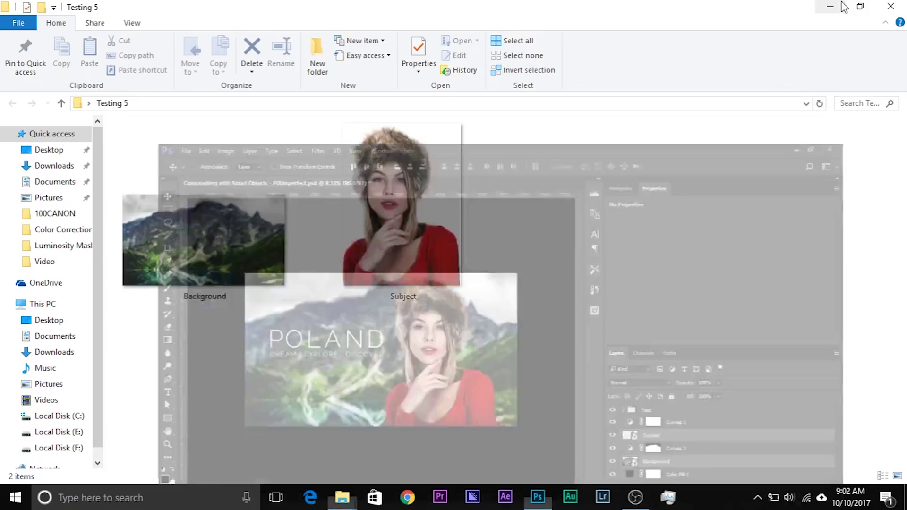
left_click_drag(214, 212, 380, 48)
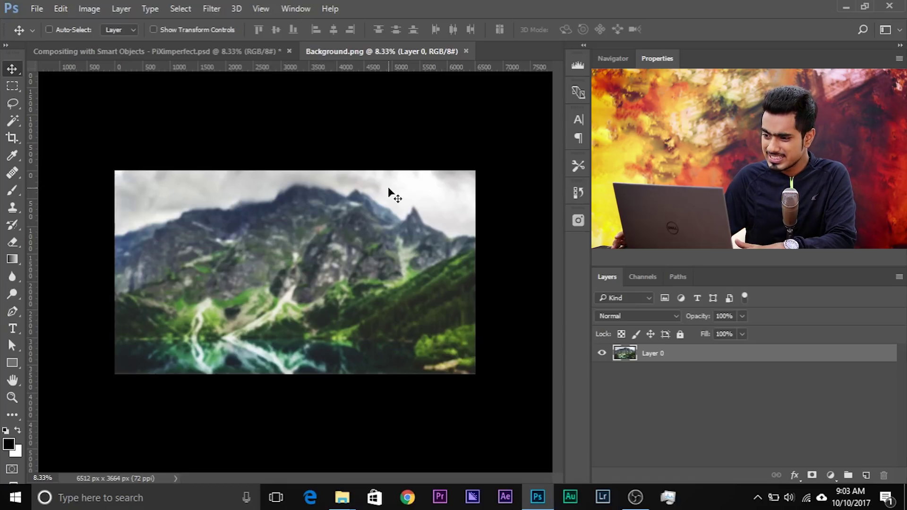
Crop Background.png to 851 × 315 px framing the mountain peaks, then view it at 66.7%.
key("c")
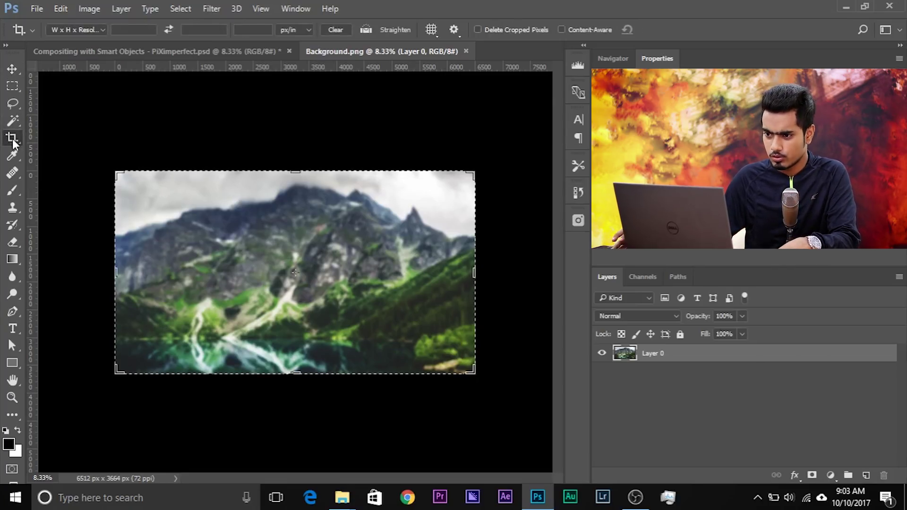
left_click(130, 30)
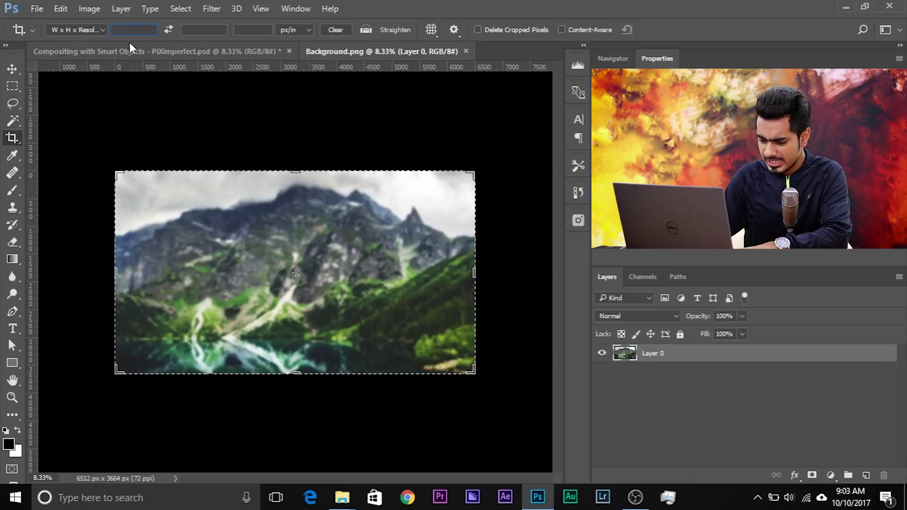
type("851")
left_click(203, 31)
type("31")
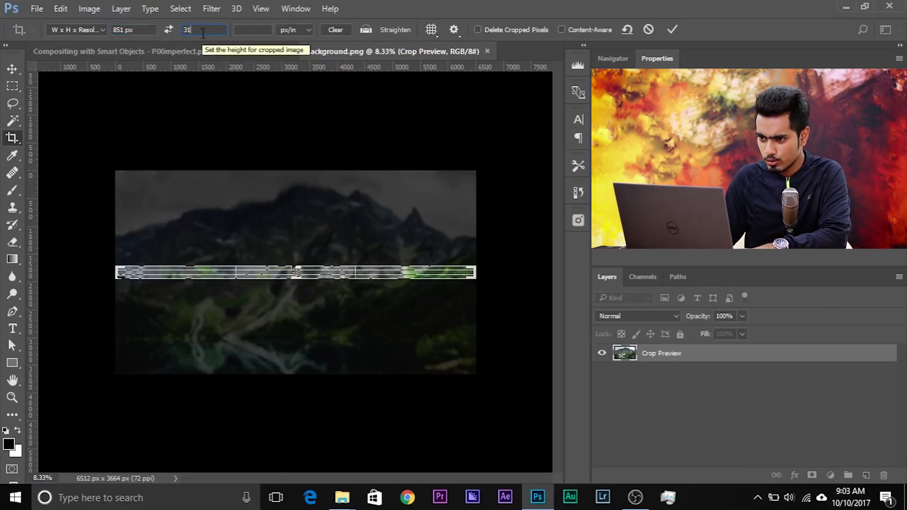
type("5")
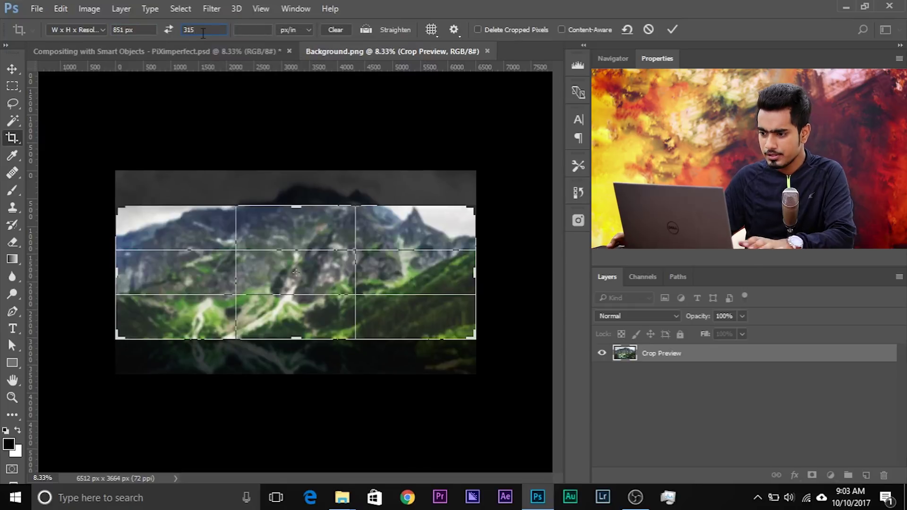
left_click_drag(396, 253, 354, 276)
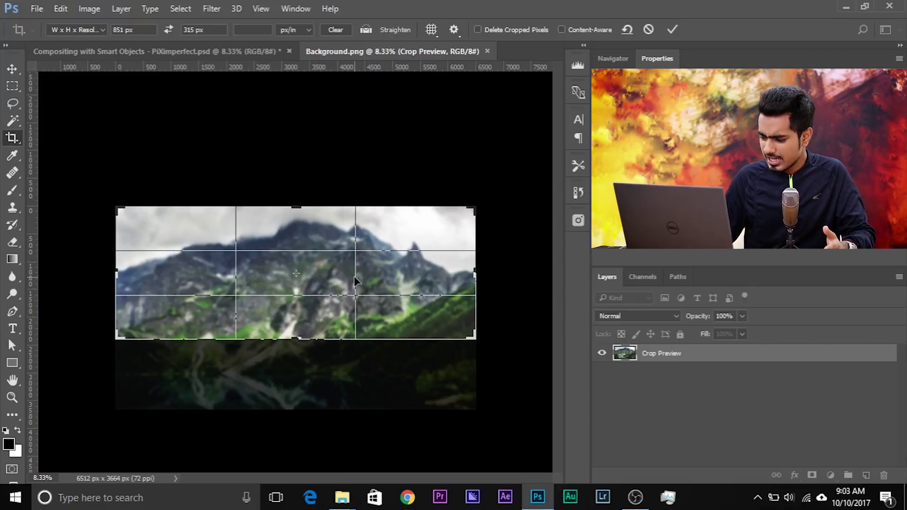
key("Return")
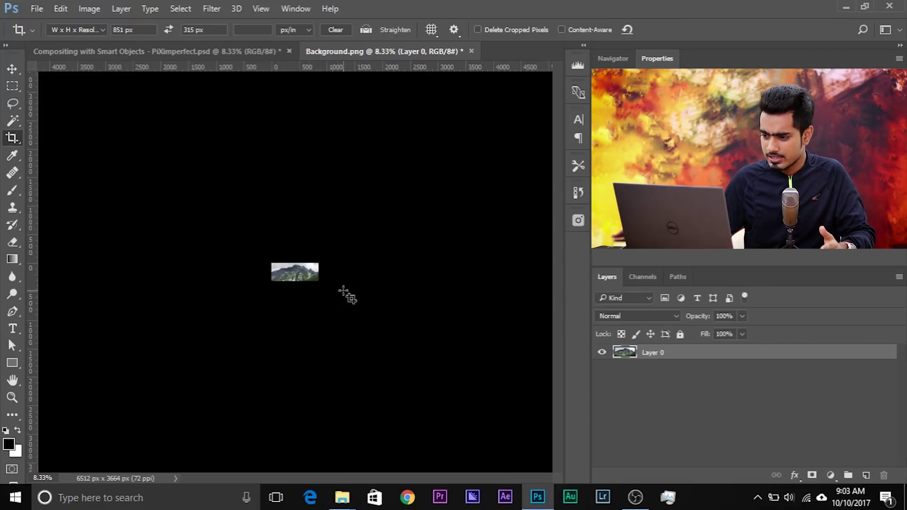
key("ctrl+plus")
key("ctrl+plus")
key("ctrl+plus")
key("ctrl+plus")
key("ctrl+plus")
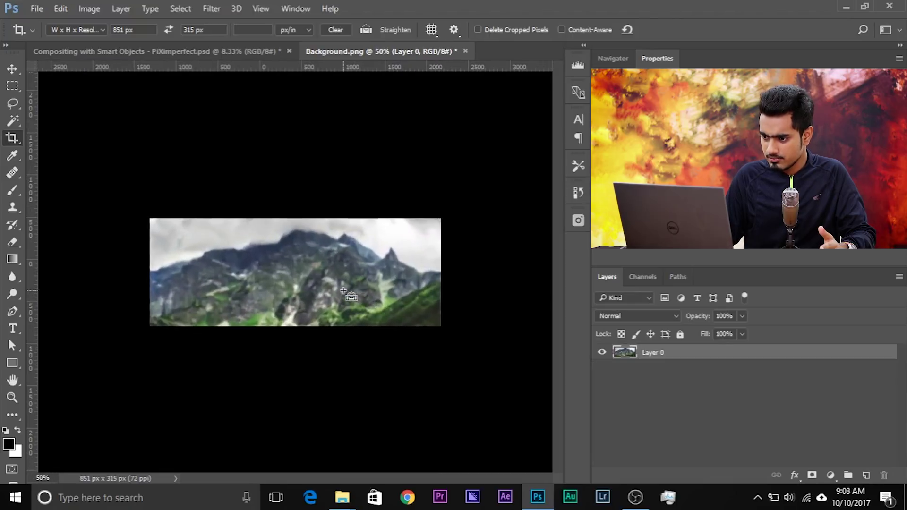
key("ctrl+plus")
key("ctrl+plus")
key("ctrl+minus")
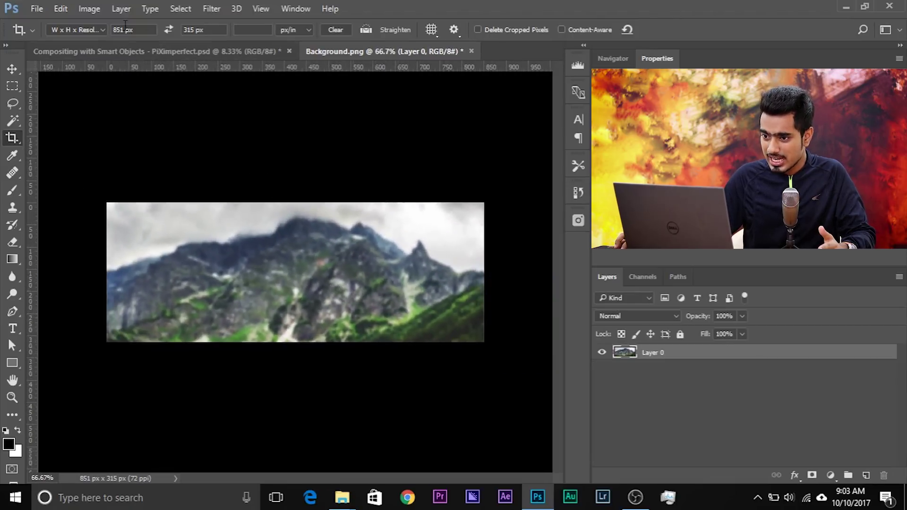